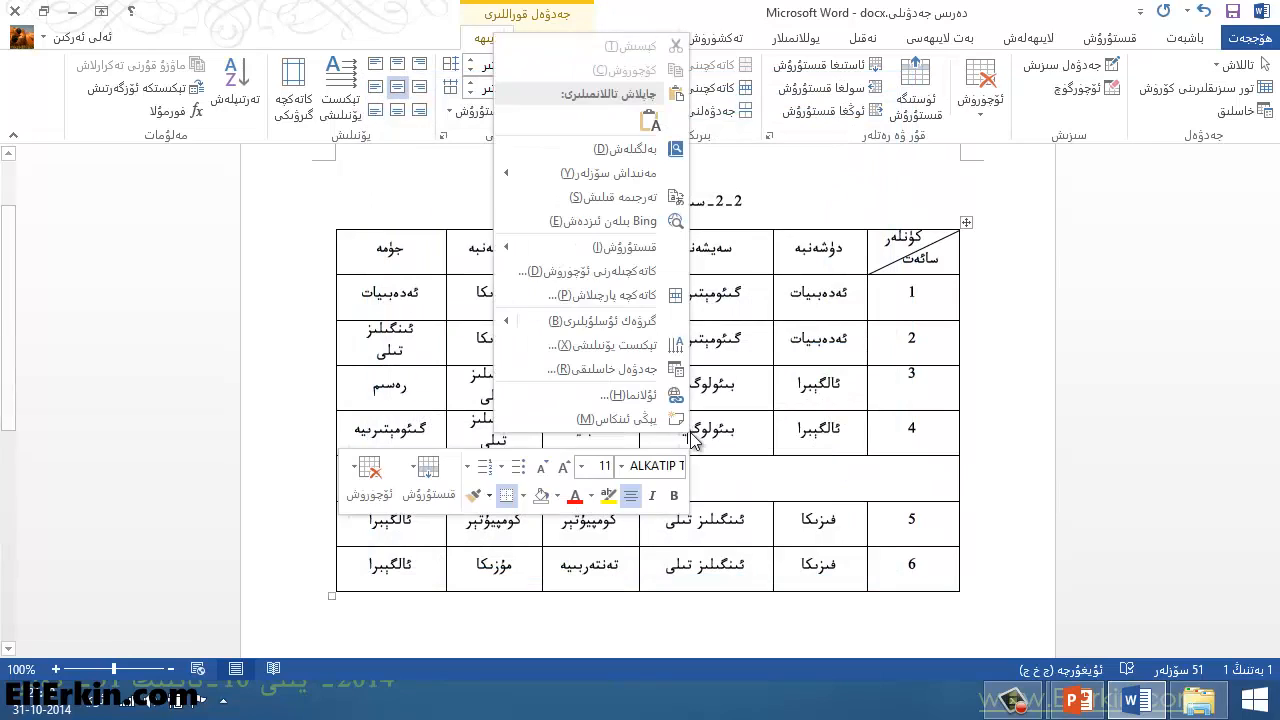
# Open the timetable's table properties and examine the row, column and table settings alongside the table.
pyautogui.click(622, 372)
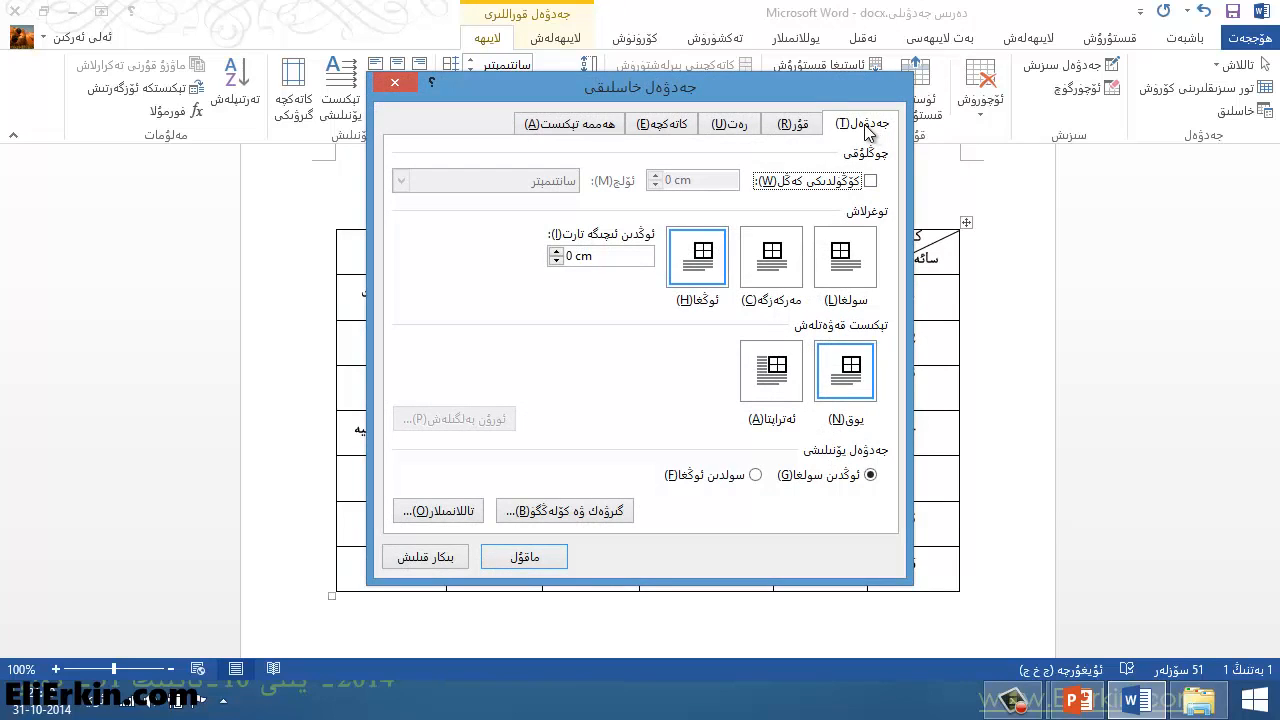
pyautogui.click(804, 124)
pyautogui.click(730, 124)
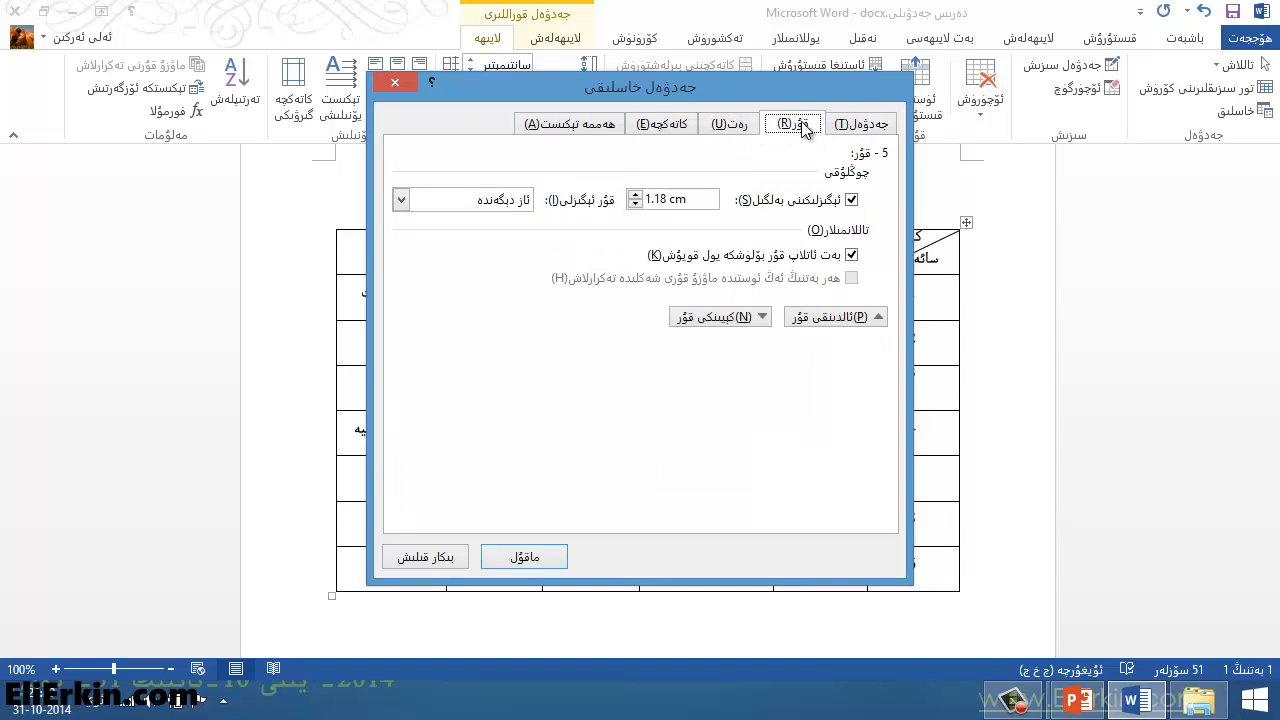
pyautogui.click(860, 124)
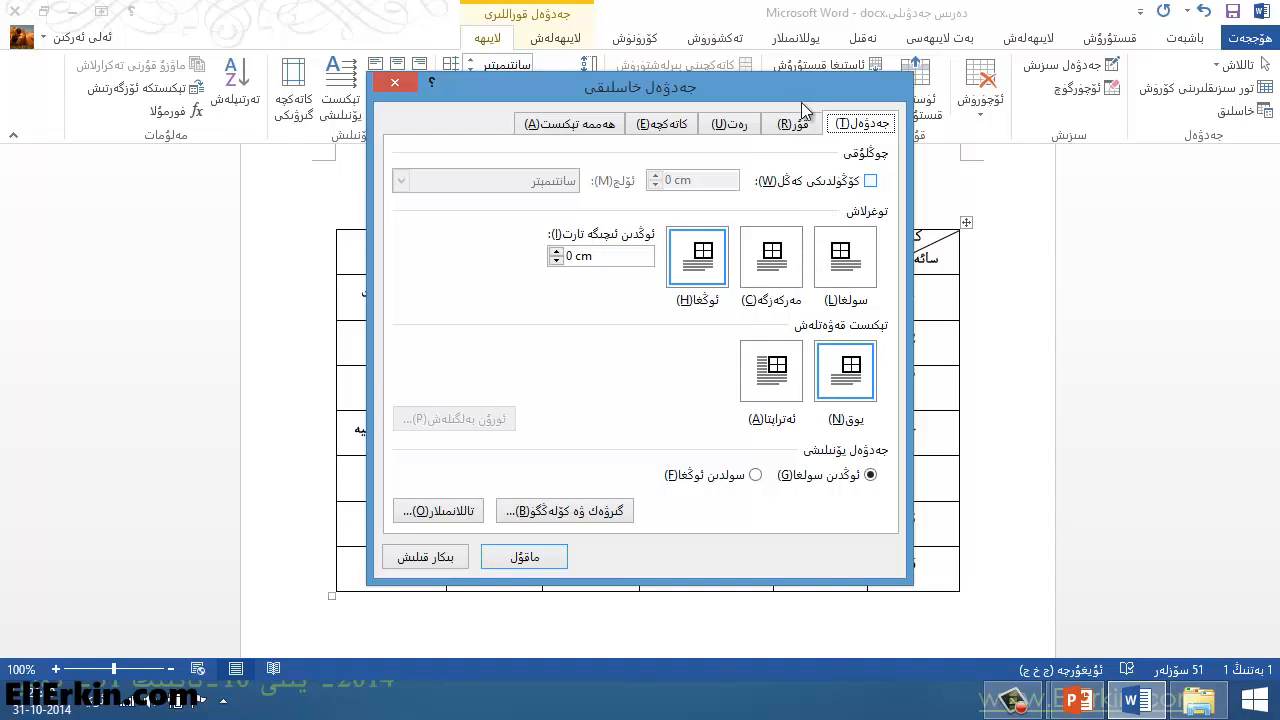
pyautogui.moveTo(801, 102); pyautogui.dragTo(790, 397)
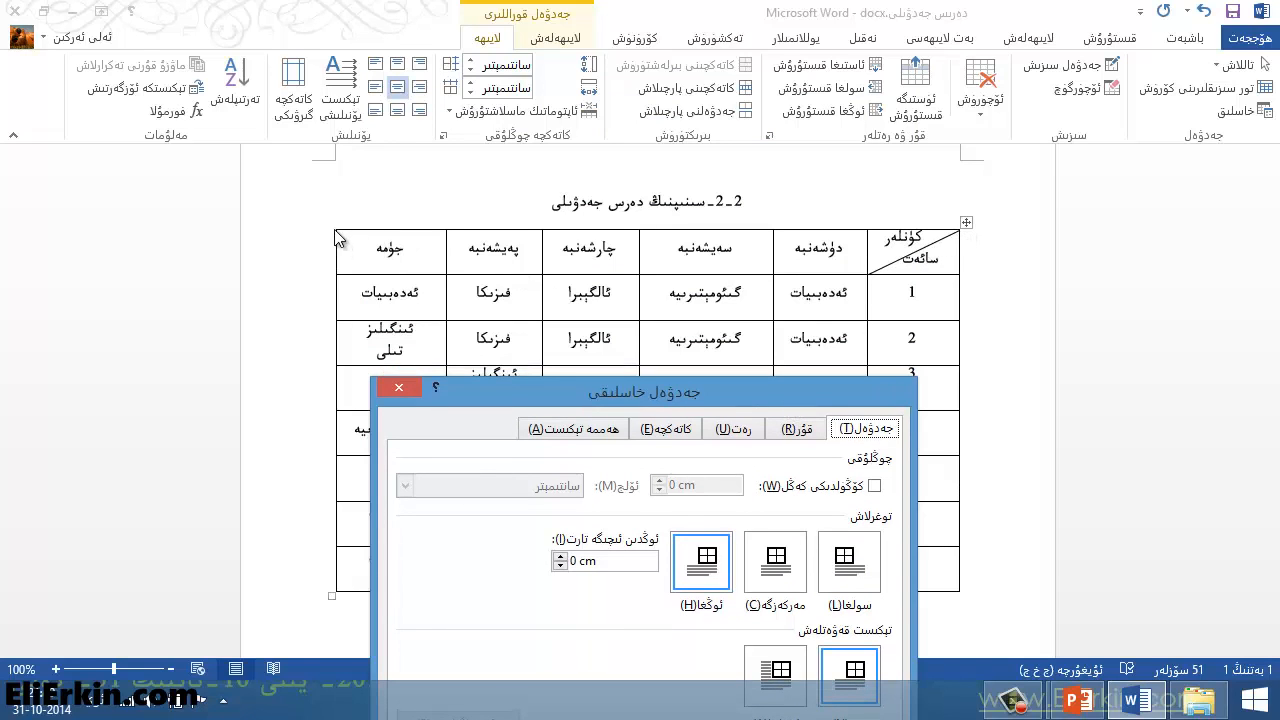
pyautogui.moveTo(525, 383); pyautogui.dragTo(580, 415)
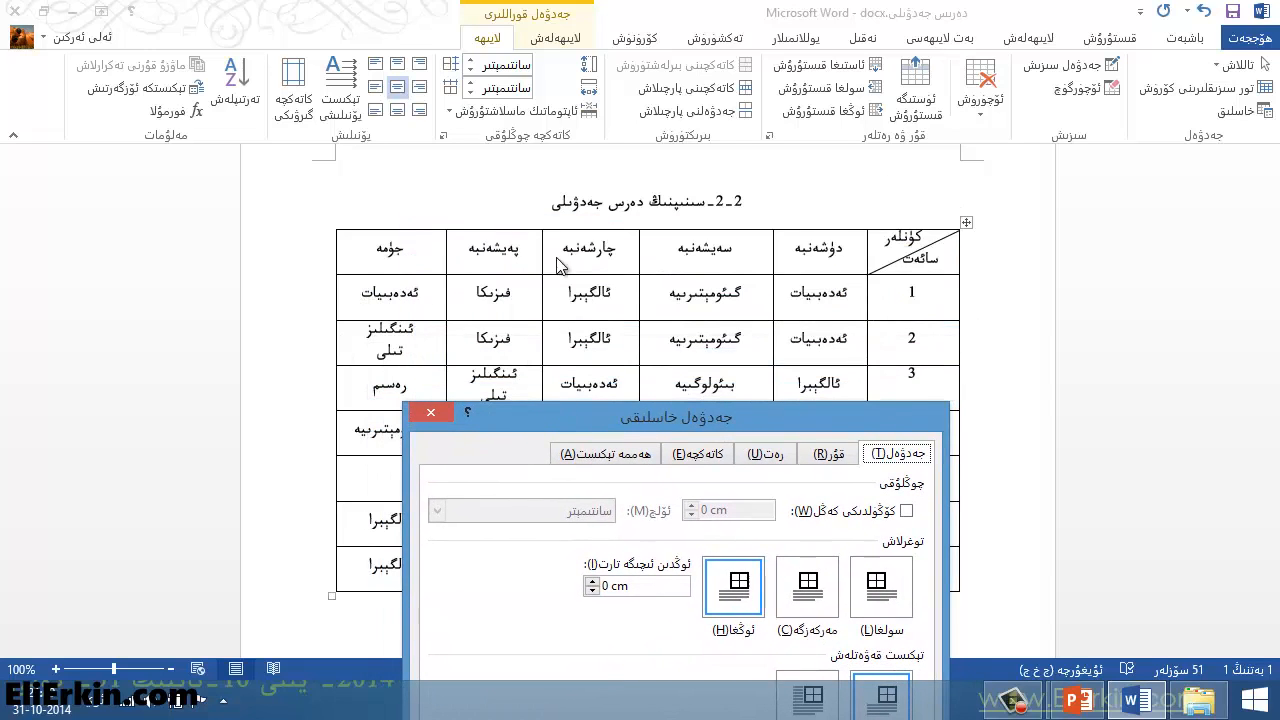
pyautogui.moveTo(657, 413); pyautogui.dragTo(620, 97)
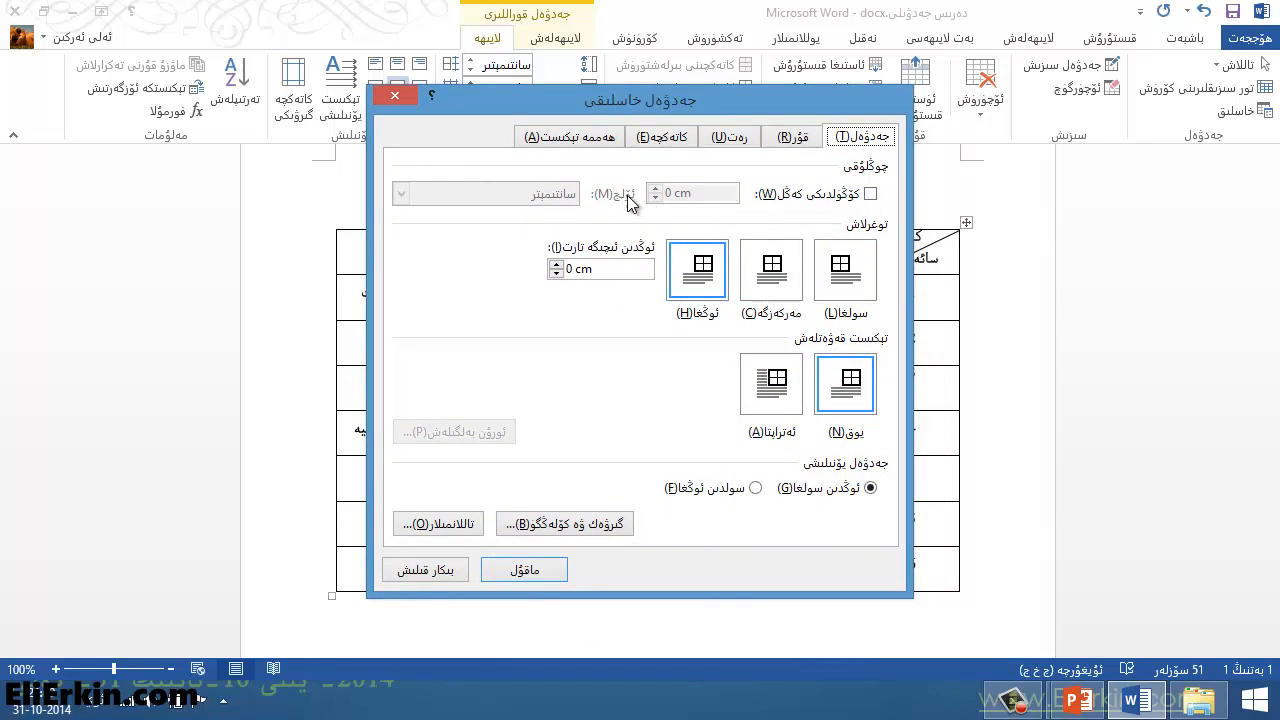
# Try the preferred width option for the whole table and switch it off again.
pyautogui.click(848, 195)
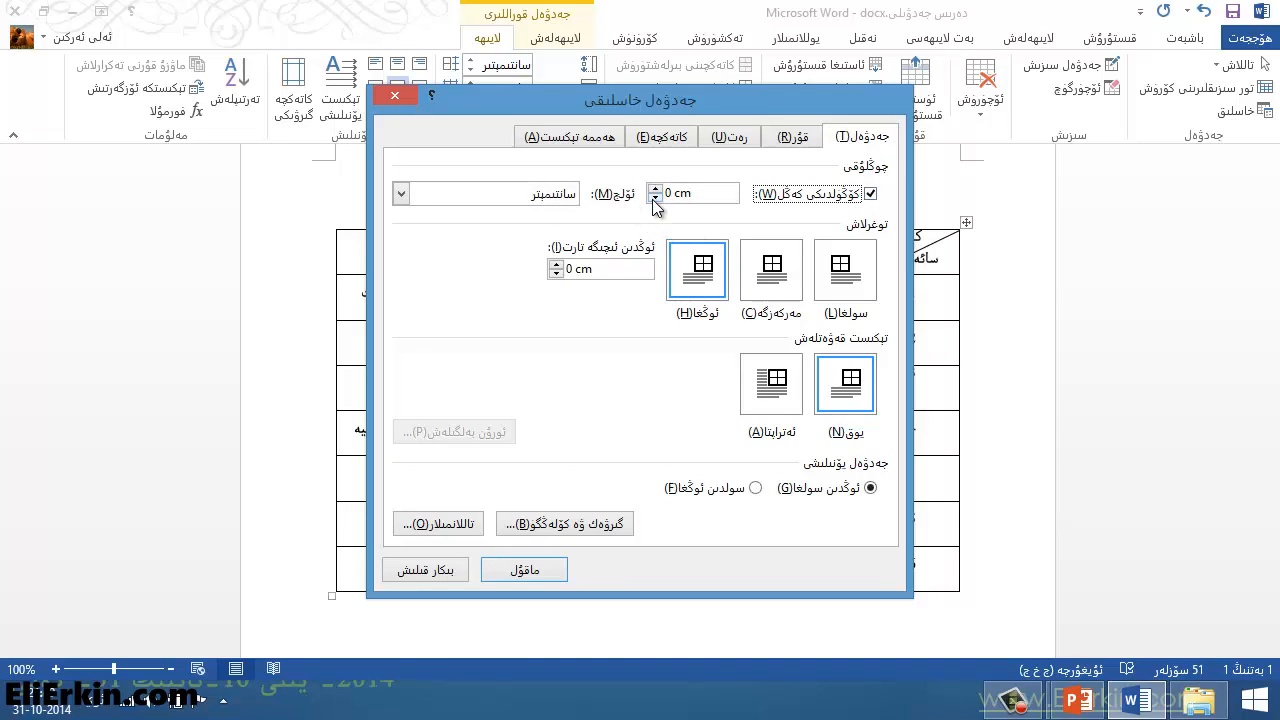
pyautogui.click(870, 194)
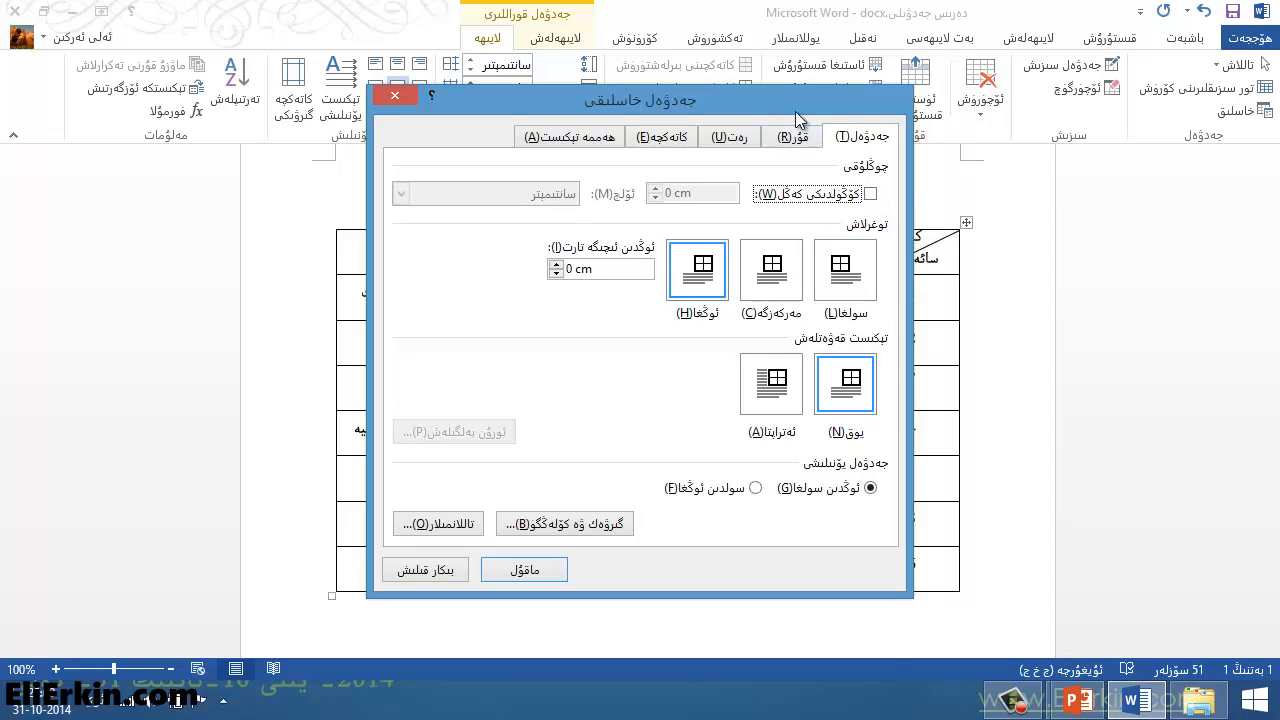
pyautogui.moveTo(795, 111); pyautogui.dragTo(764, 345)
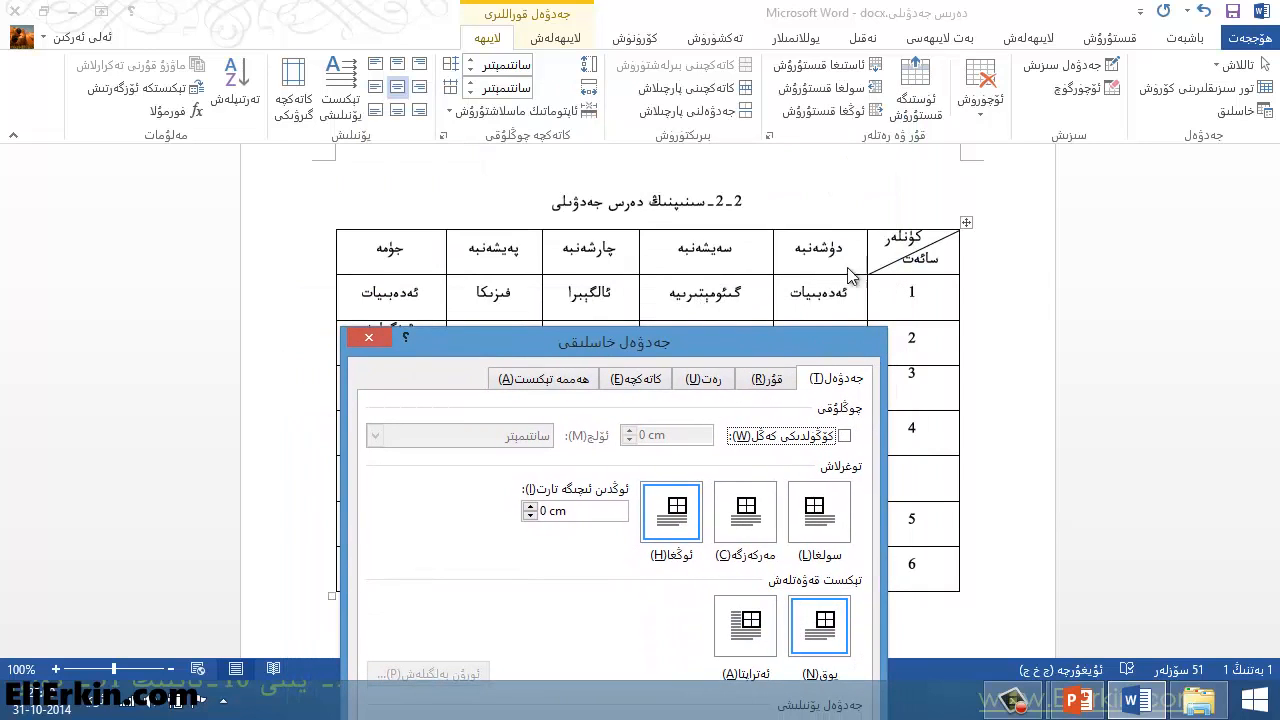
pyautogui.moveTo(800, 352); pyautogui.dragTo(781, 68)
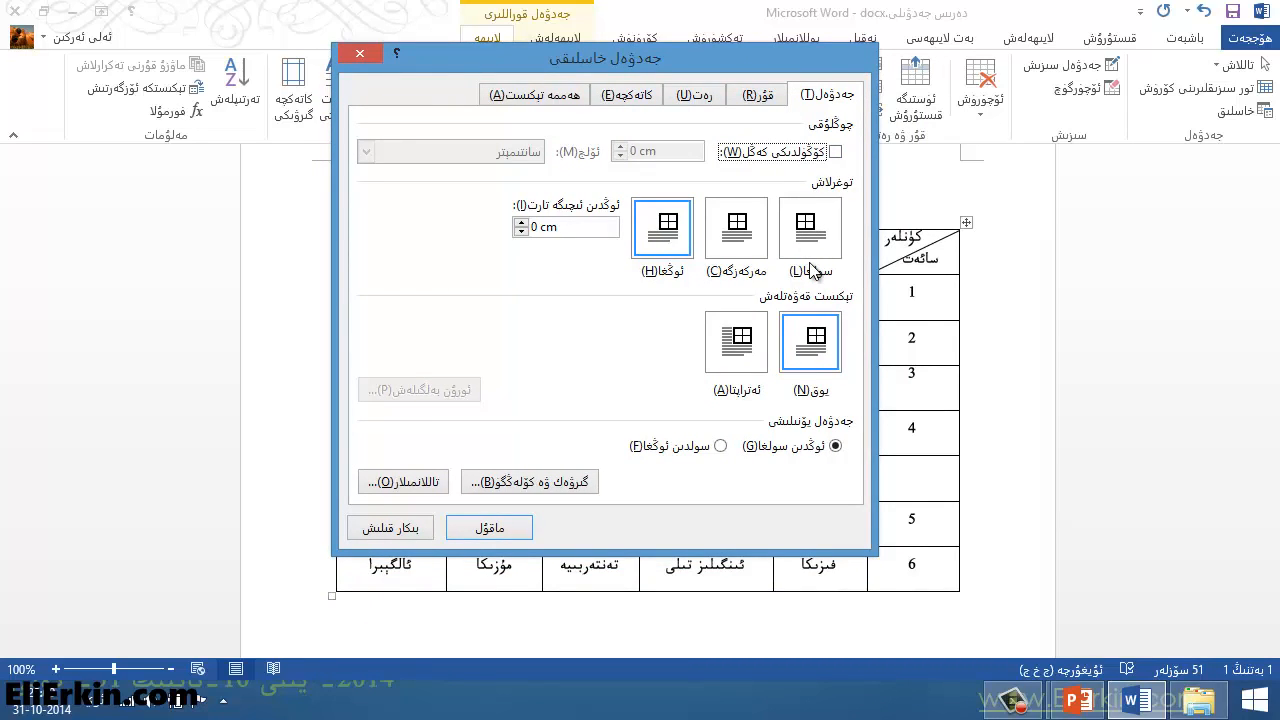
# Try the right and left alignments for the table and set its alignment to center (مەركەزگە).
pyautogui.click(738, 240)
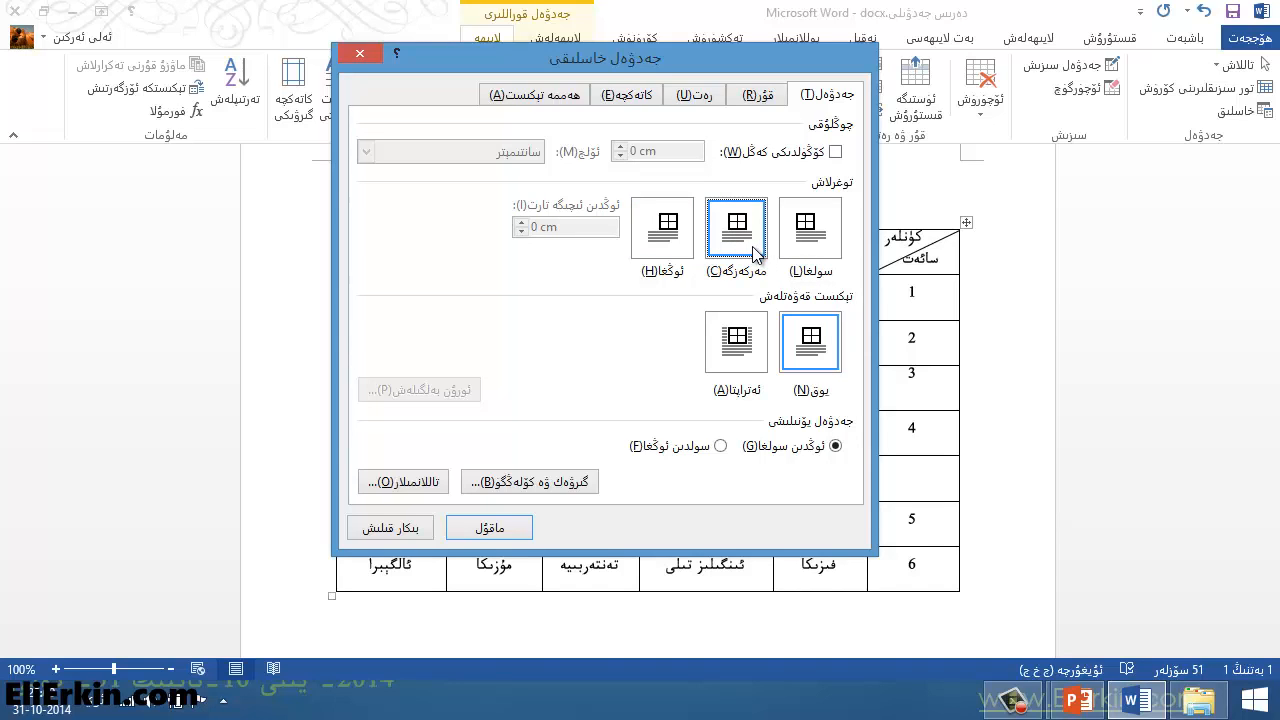
pyautogui.click(668, 228)
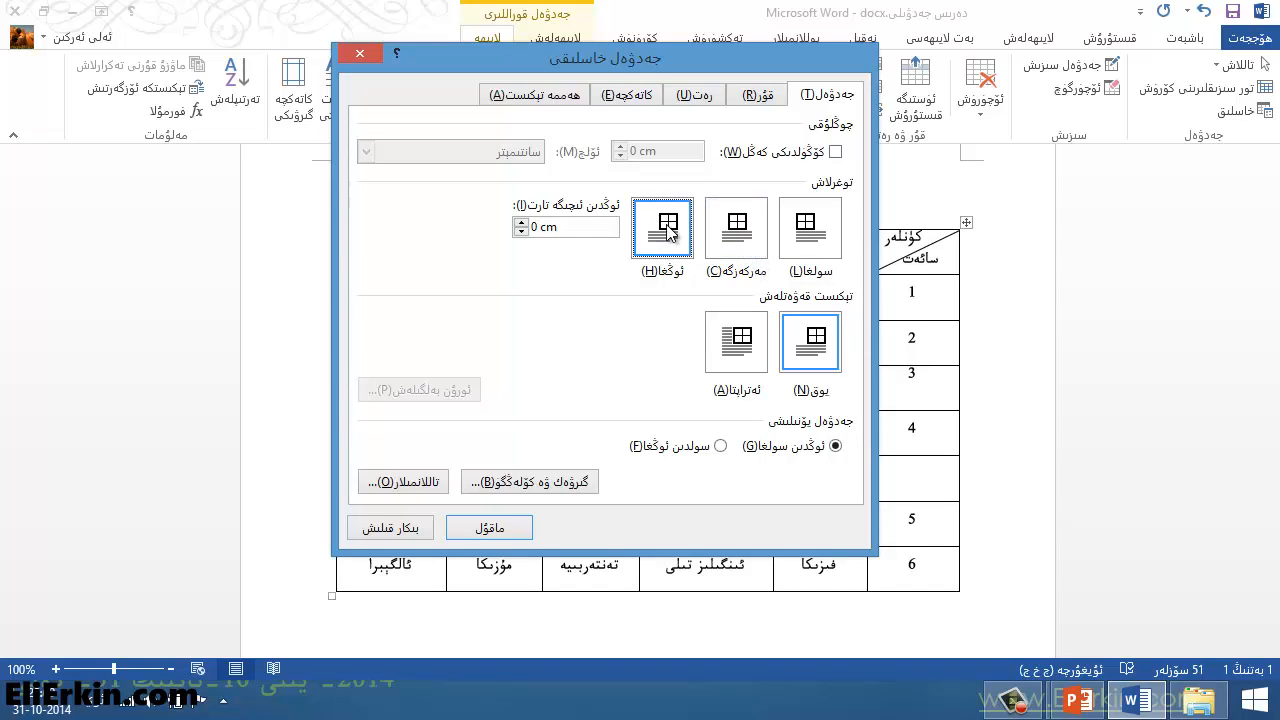
pyautogui.click(816, 248)
pyautogui.click(754, 246)
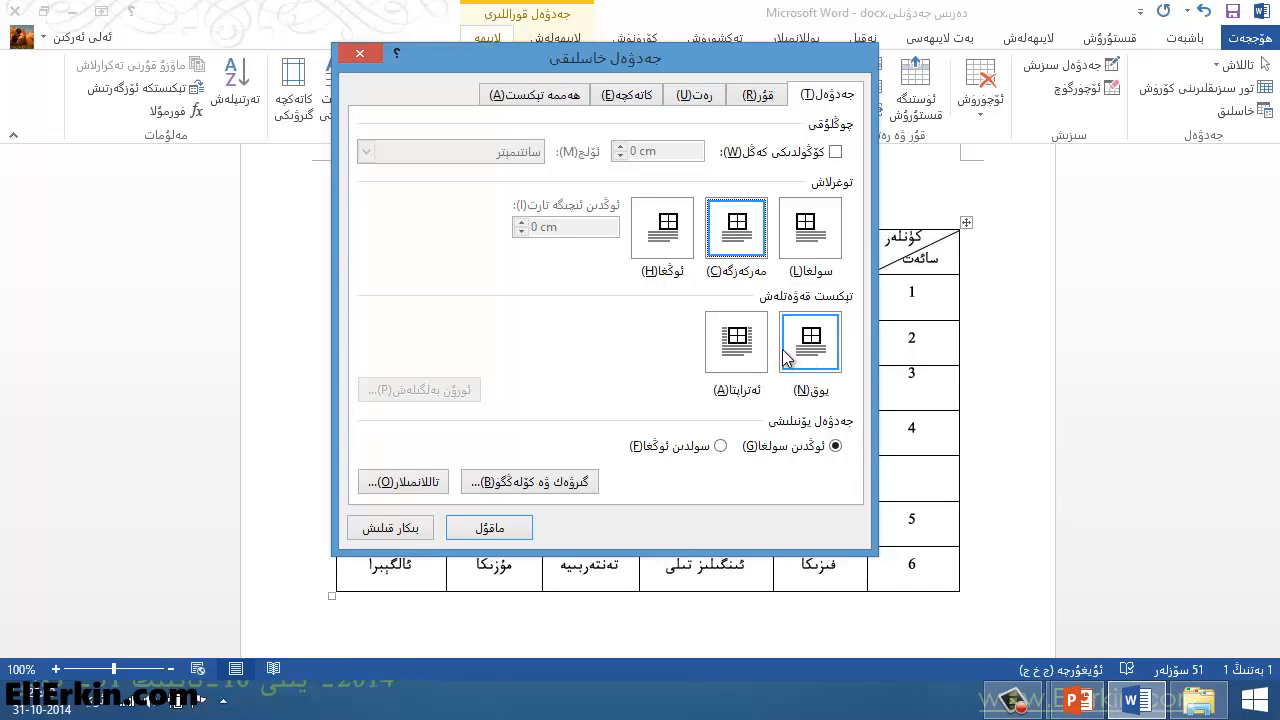
# Try wrapping text around the table and set text wrapping back to none (يوق).
pyautogui.click(750, 352)
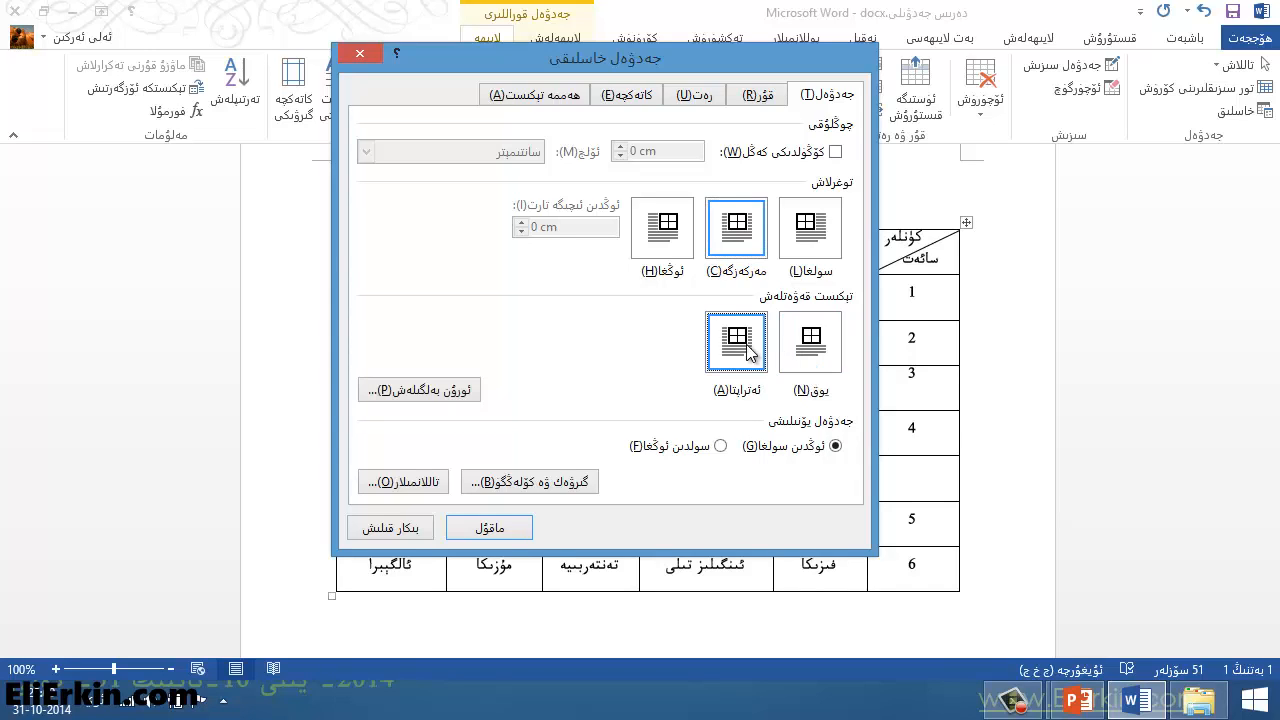
pyautogui.click(818, 355)
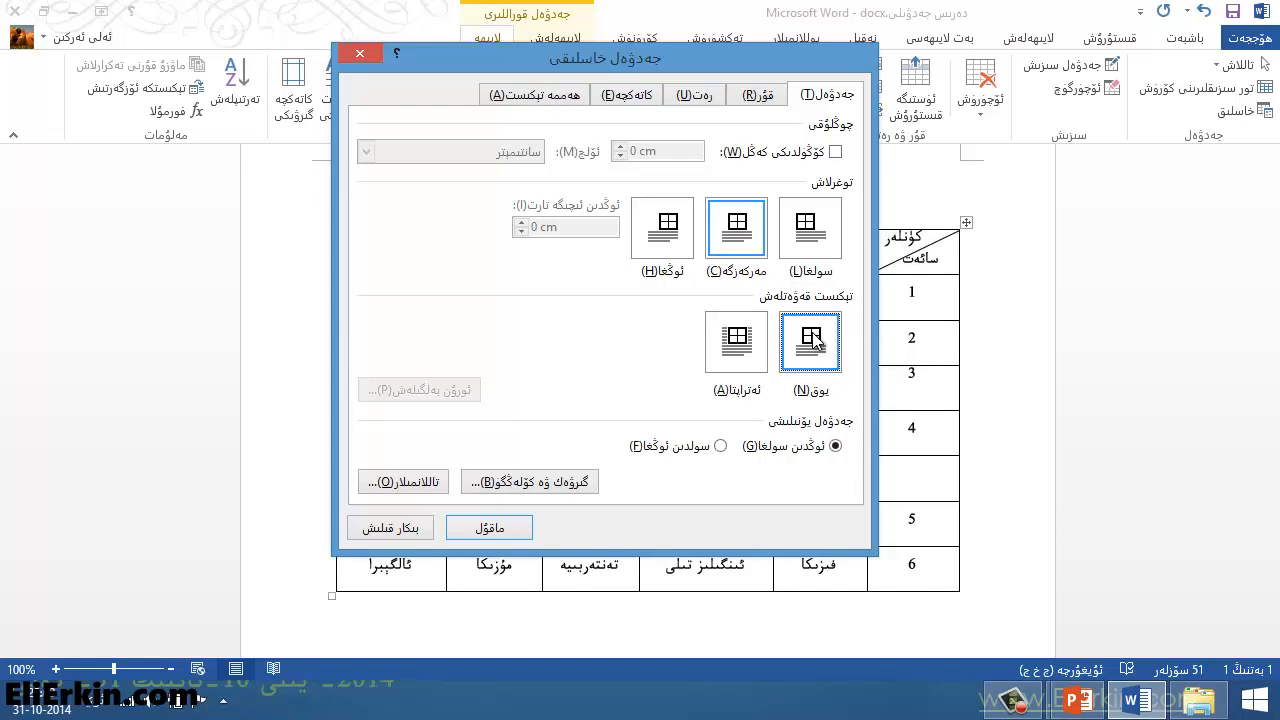
pyautogui.click(760, 346)
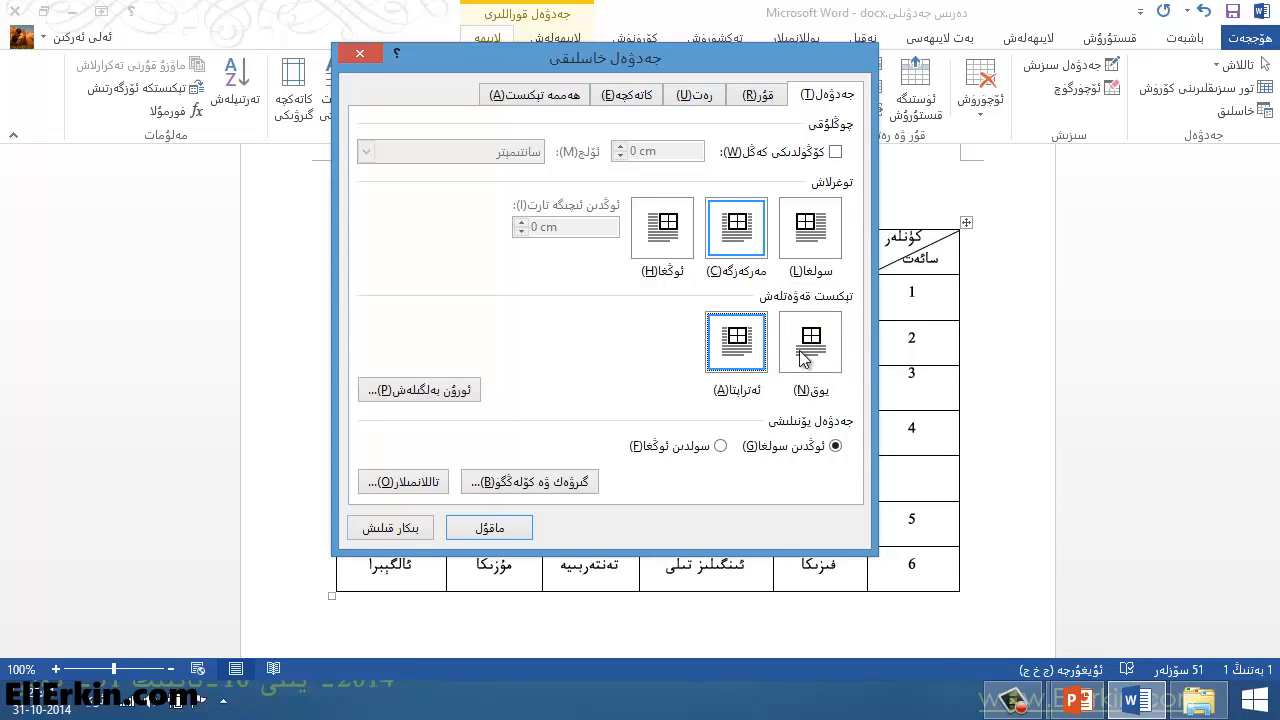
pyautogui.click(806, 352)
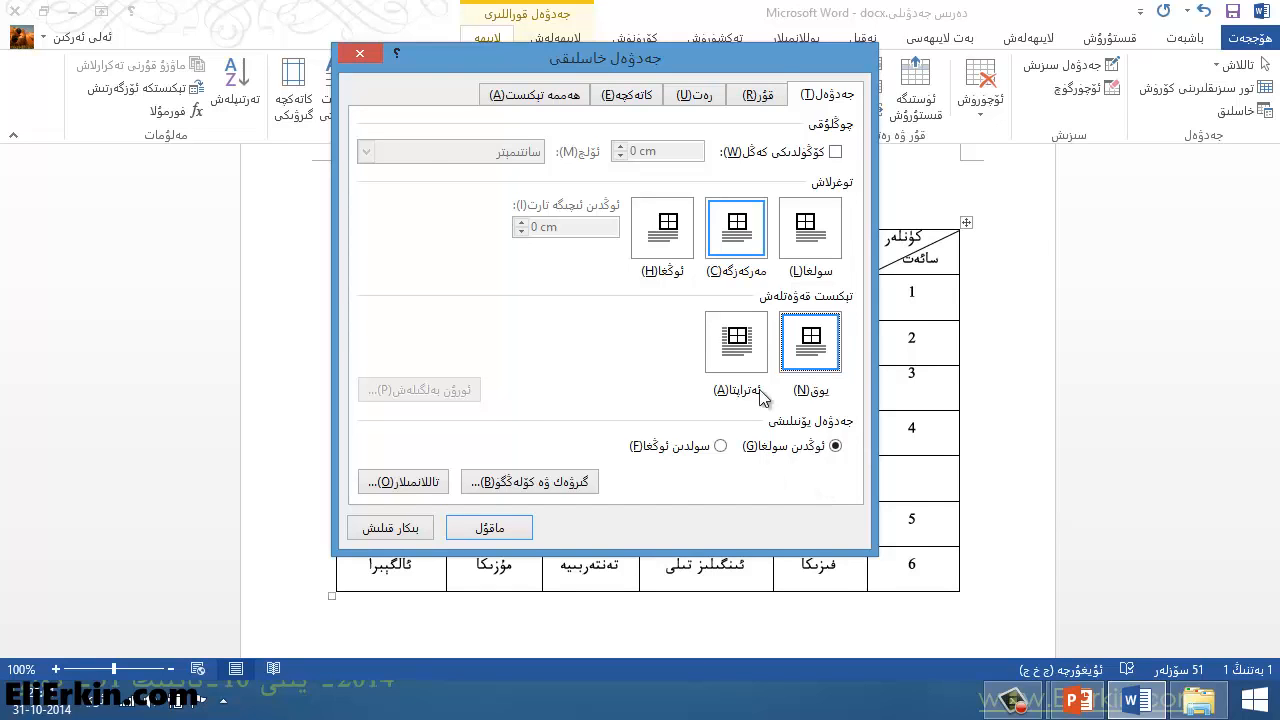
# Set the table direction to left-to-right (سولدىن ئوڭغا) and apply the table properties.
pyautogui.moveTo(803, 70); pyautogui.dragTo(779, 80)
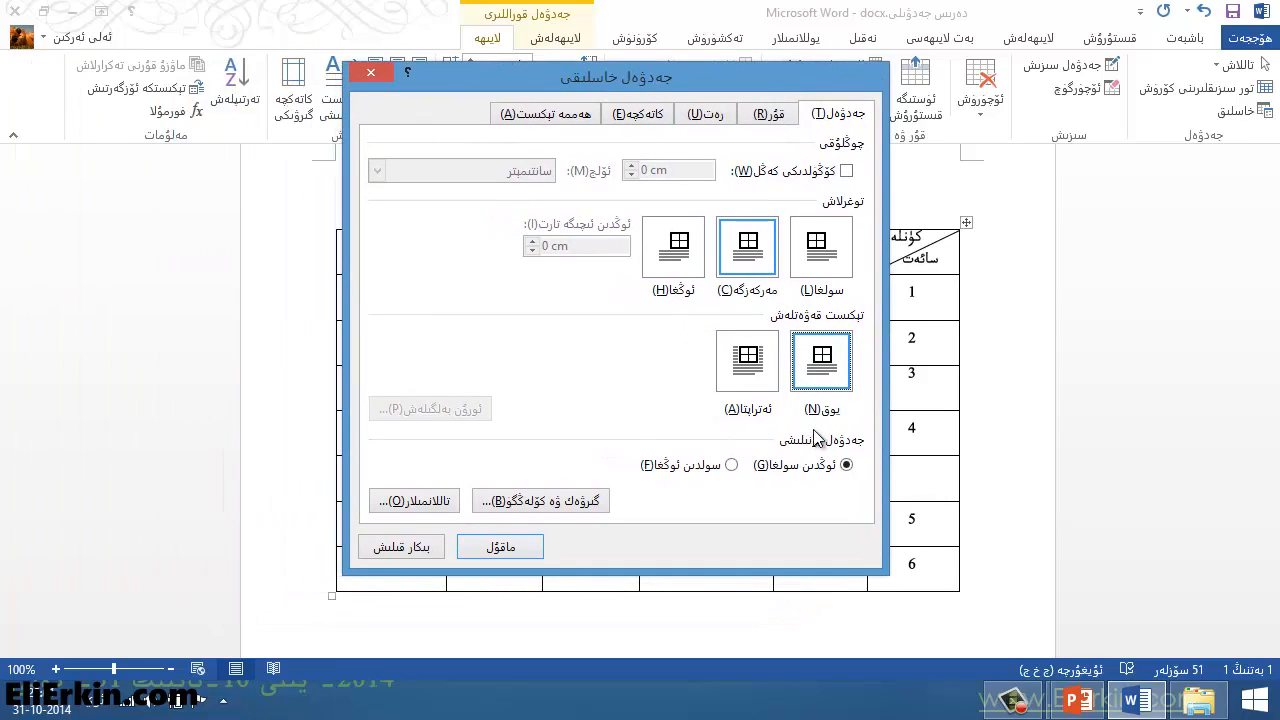
pyautogui.moveTo(785, 77); pyautogui.dragTo(681, 123)
pyautogui.click(741, 511)
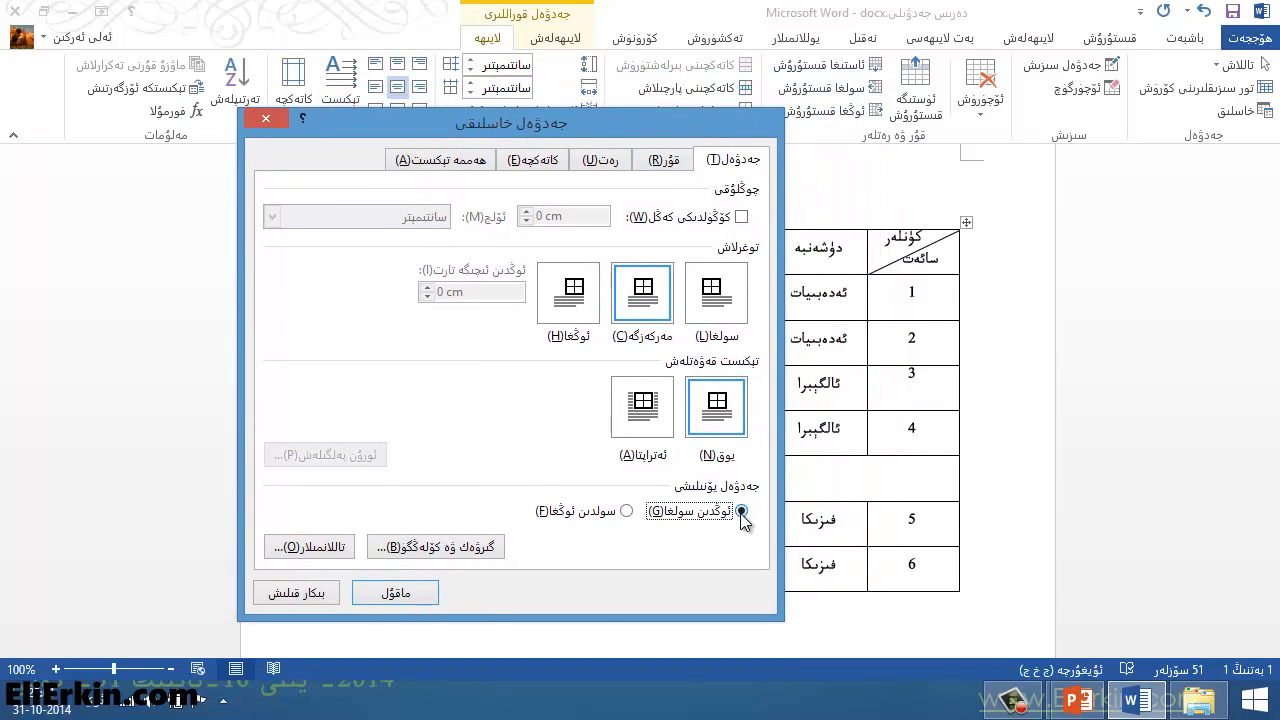
pyautogui.click(628, 513)
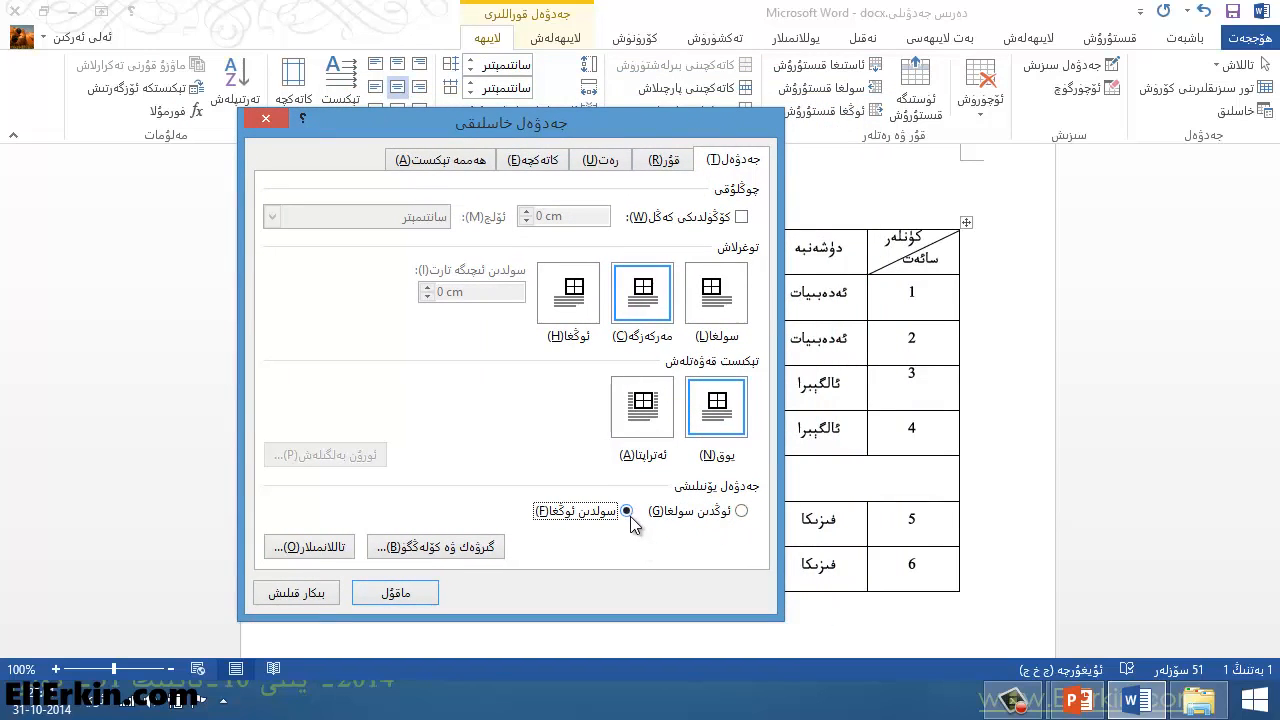
pyautogui.click(741, 512)
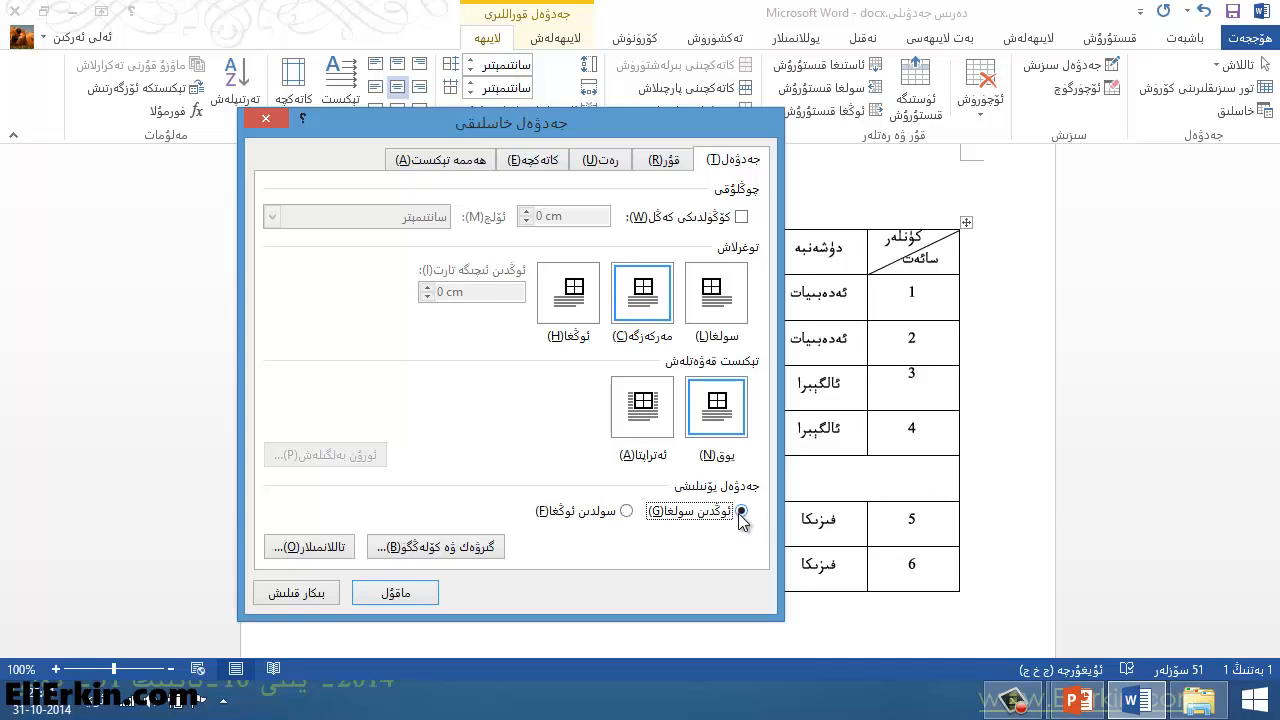
pyautogui.click(628, 512)
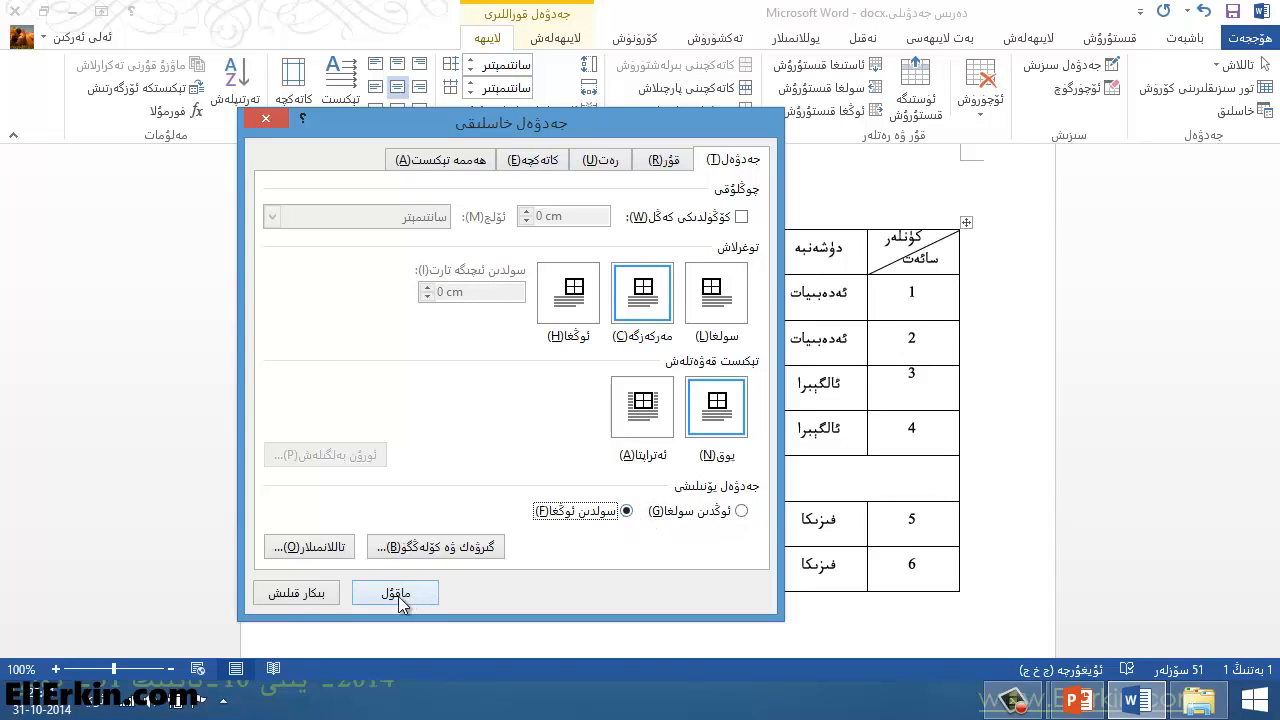
pyautogui.click(396, 594)
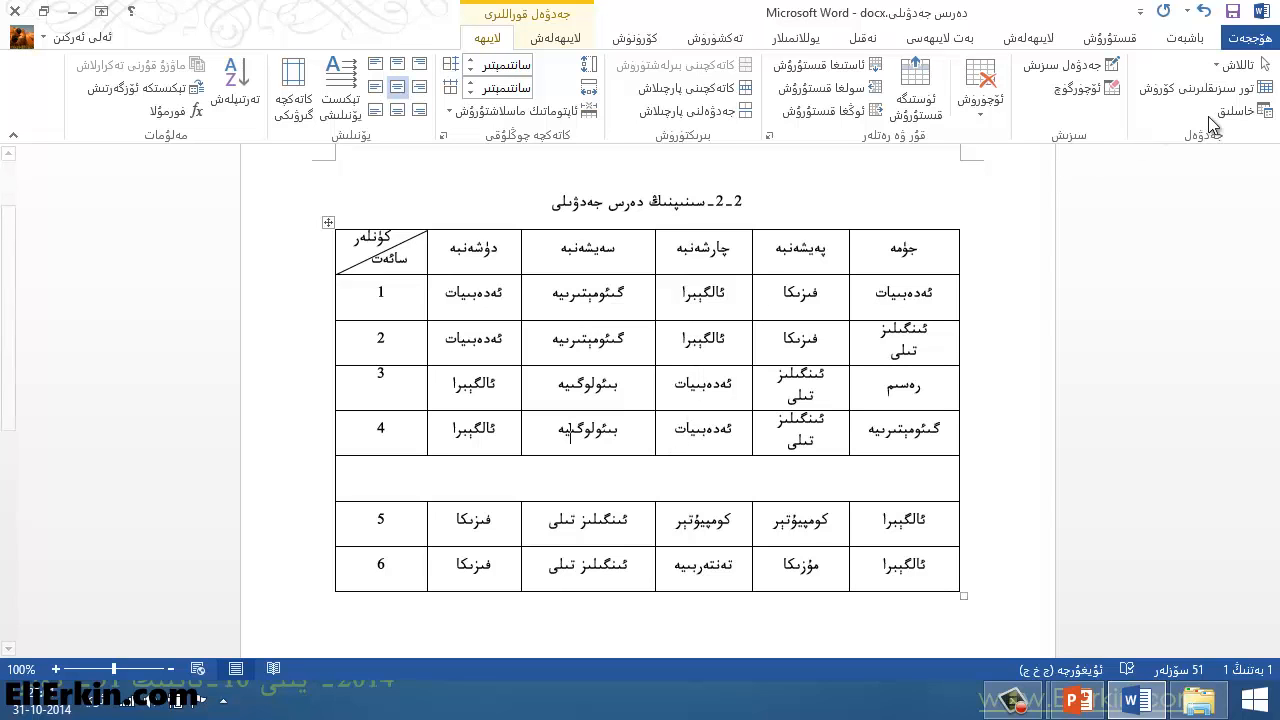
# Reopen the table properties, set the table direction to right-to-left (ئوڭدىن سولغا) and apply it.
pyautogui.click(1245, 110)
pyautogui.click(741, 511)
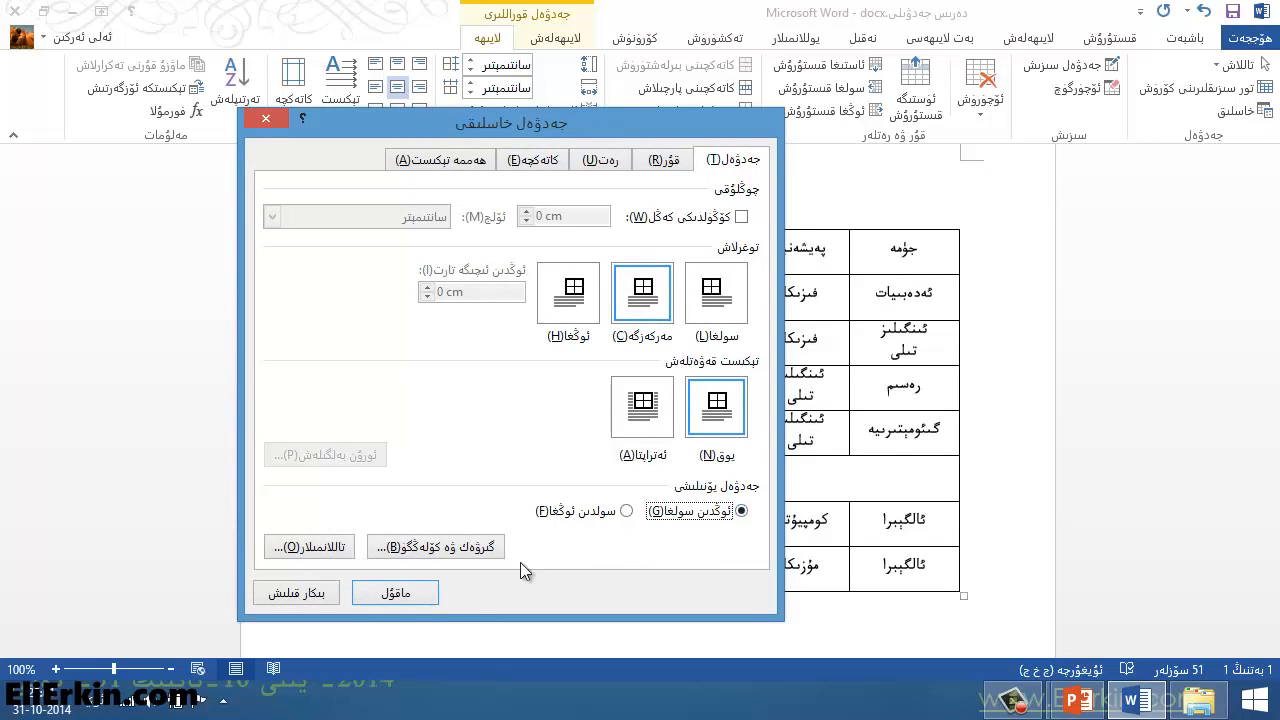
pyautogui.click(420, 596)
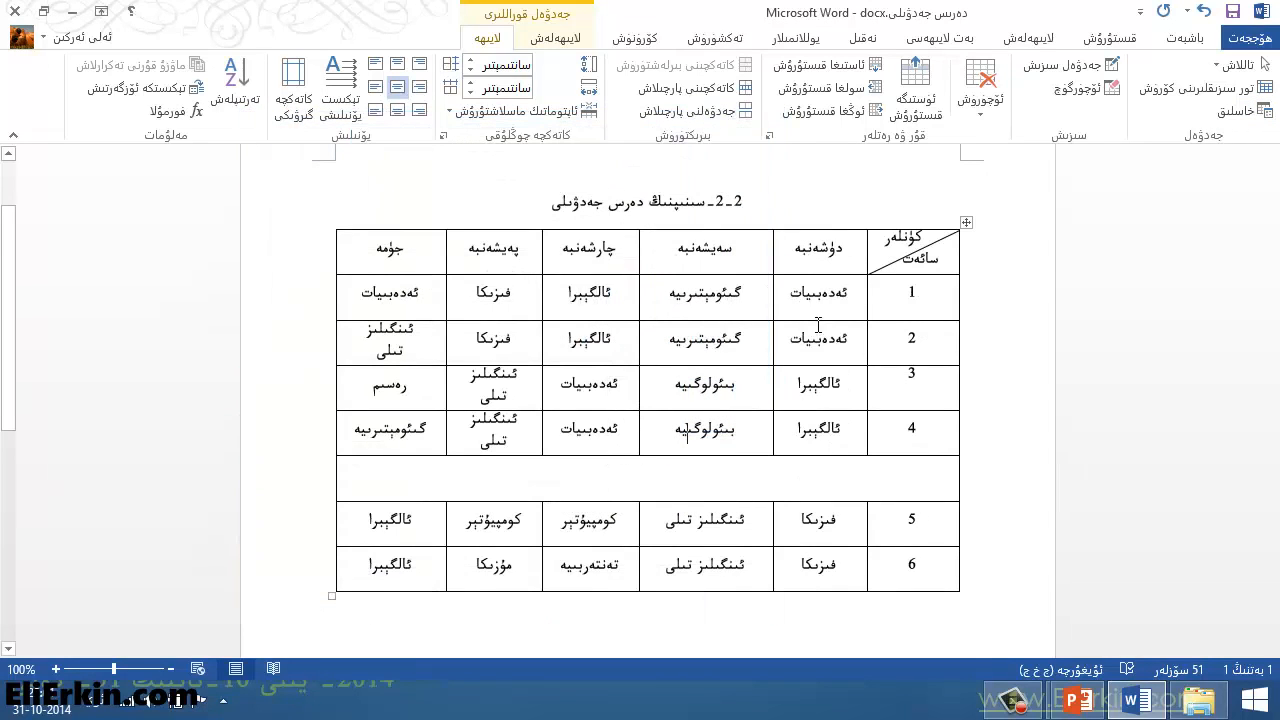
# Examine the table's border line styles in Borders and Shading, reached from the table properties, and close it without changes.
pyautogui.click(1245, 110)
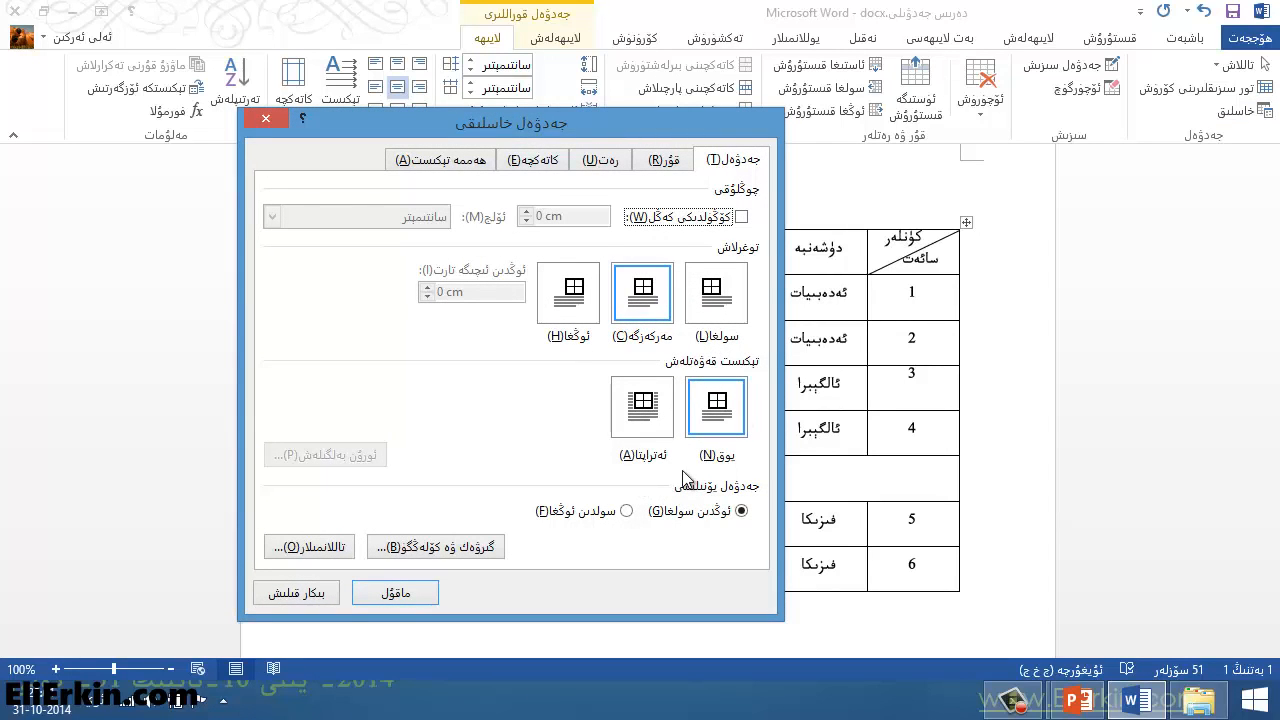
pyautogui.click(470, 547)
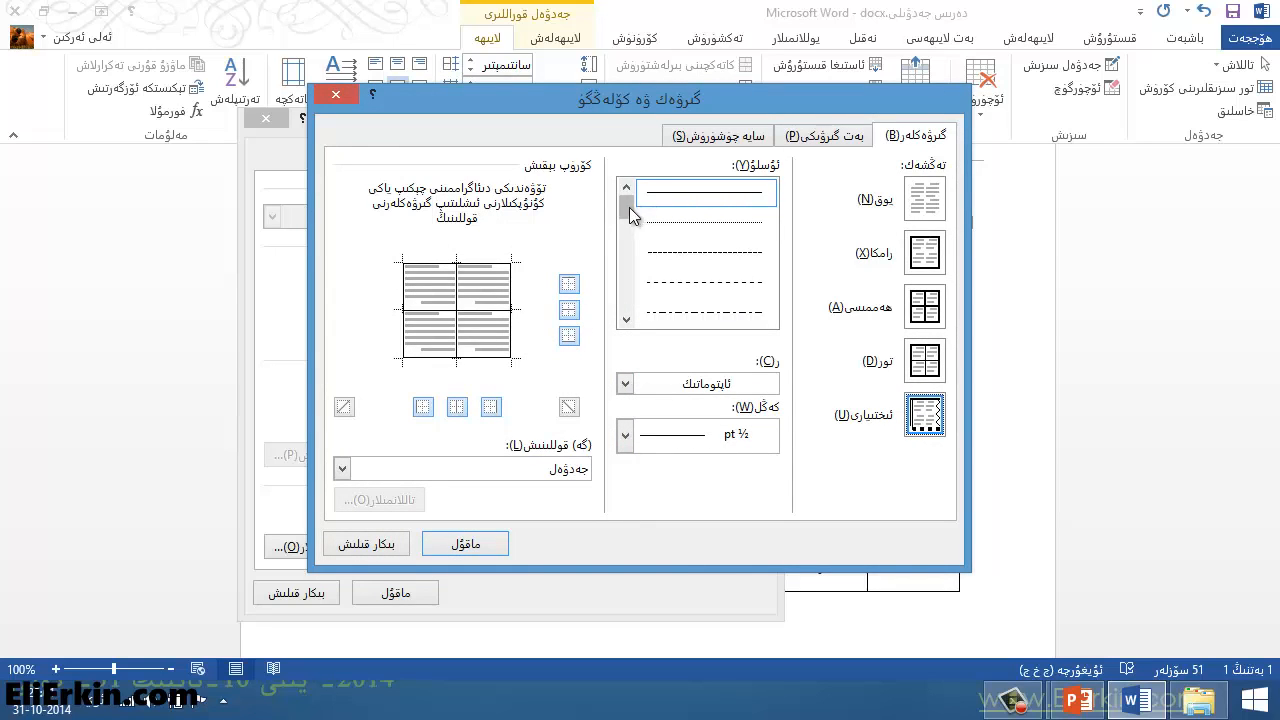
pyautogui.moveTo(629, 207); pyautogui.dragTo(630, 170)
pyautogui.click(333, 96)
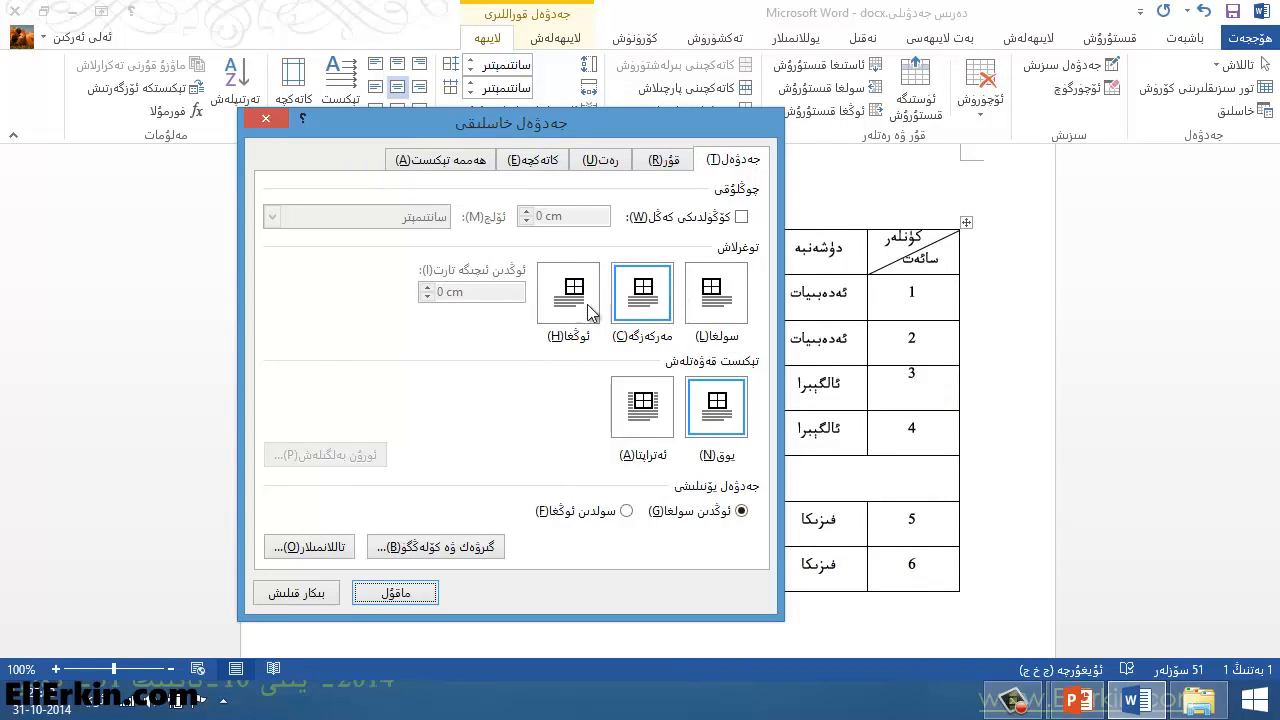
# Try the other height rule for row 5 and set the rule back to at least (ئاز دېگەندە).
pyautogui.click(659, 165)
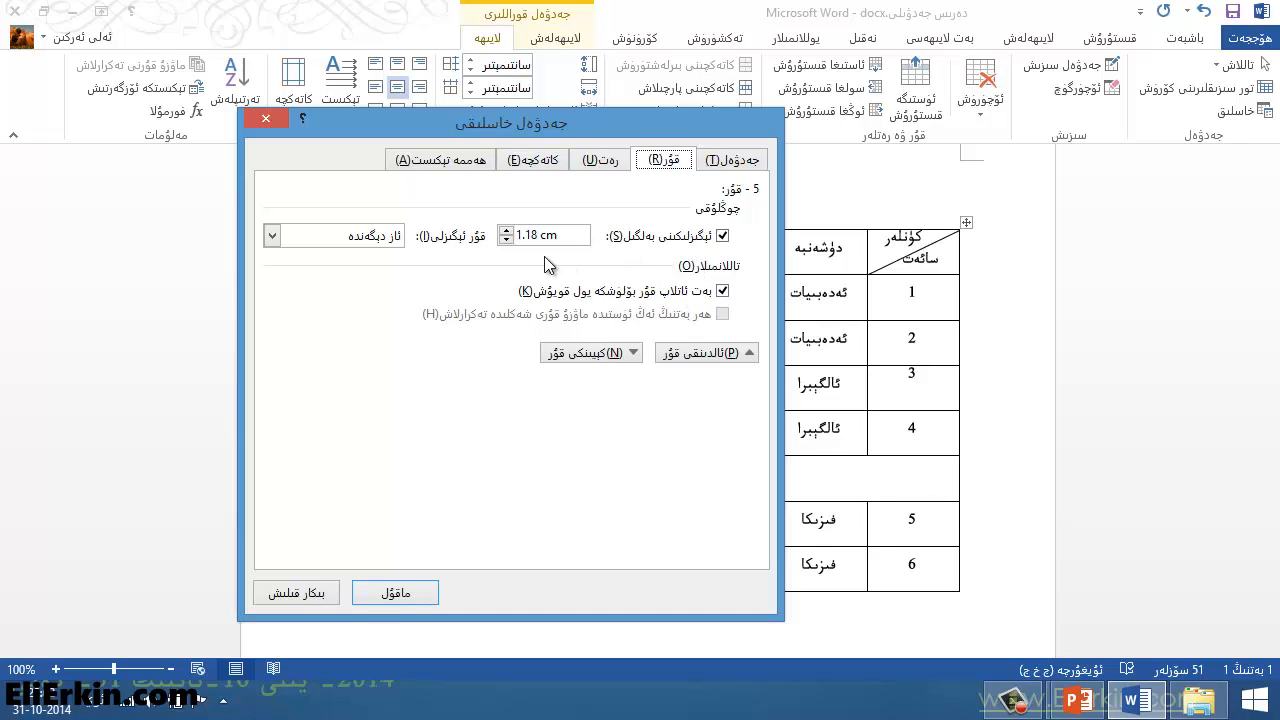
pyautogui.click(380, 250)
pyautogui.click(357, 254)
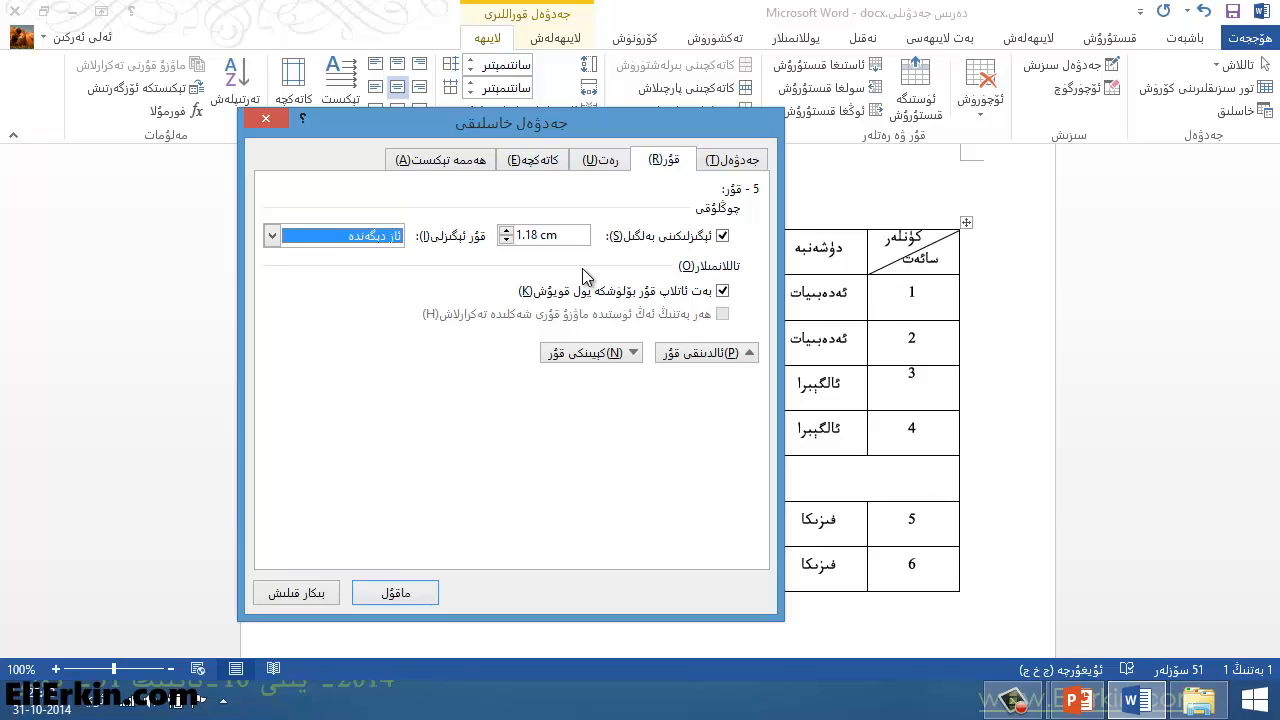
pyautogui.click(371, 237)
pyautogui.click(370, 271)
pyautogui.click(380, 238)
pyautogui.click(378, 258)
# Check the column width settings, choose center (مەركەزگە) as the cell's vertical alignment, and apply the table properties.
pyautogui.click(610, 166)
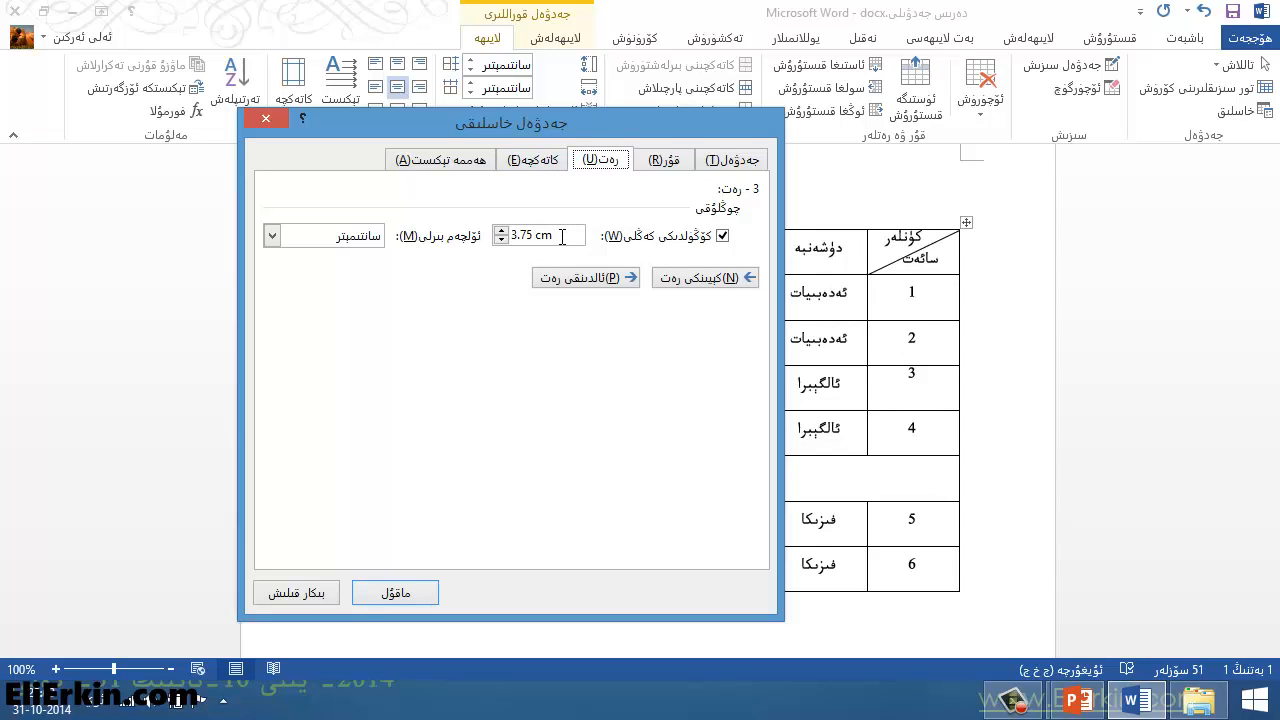
pyautogui.click(547, 163)
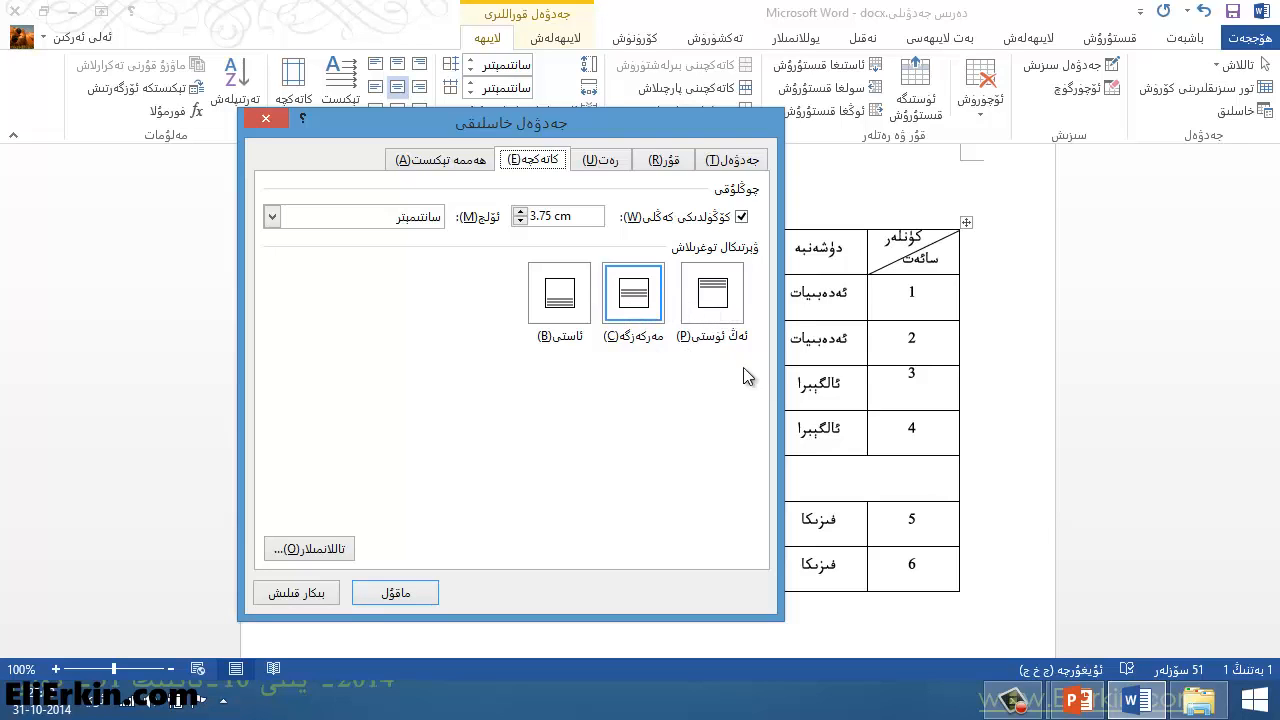
pyautogui.click(630, 305)
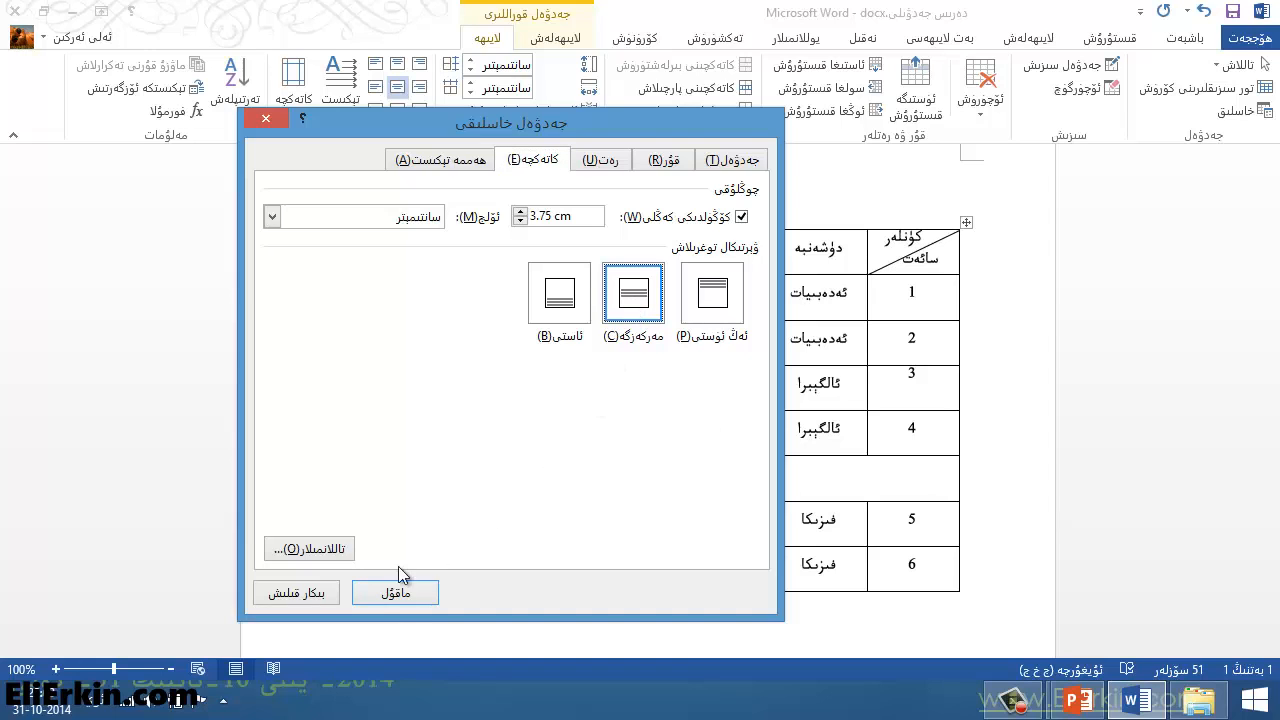
pyautogui.click(386, 592)
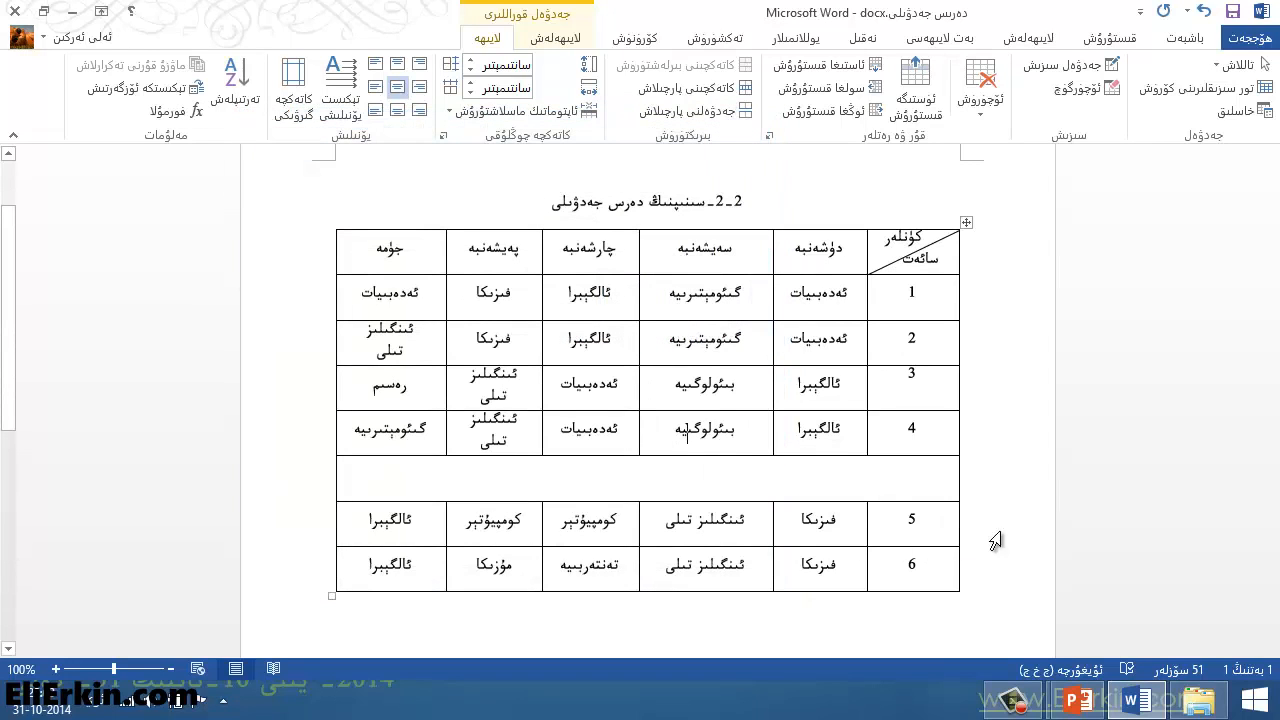